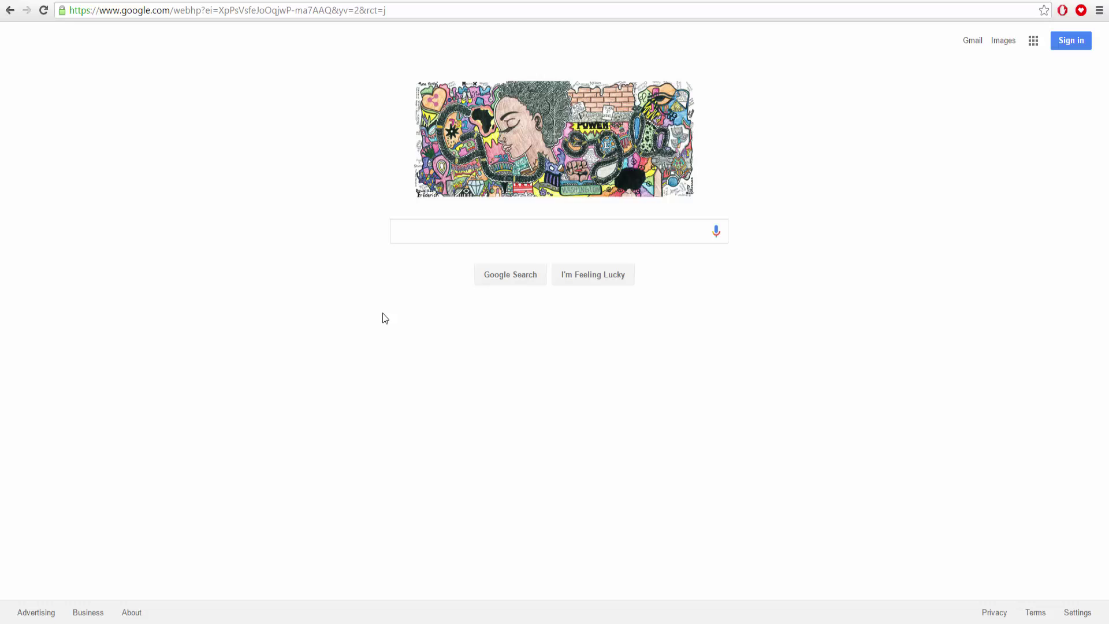
- Search Google for 'purse io'
{"action": "left_click", "coordinate": [401, 234]}
{"action": "type", "text": "purse."}
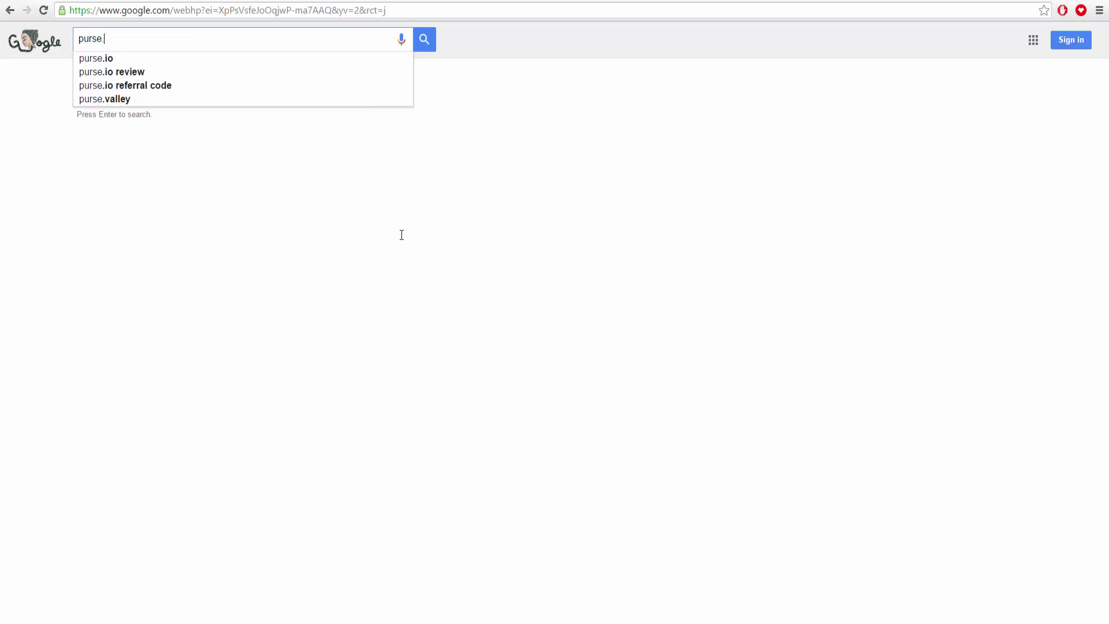
{"action": "type", "text": " io"}
{"action": "key", "text": "Return"}
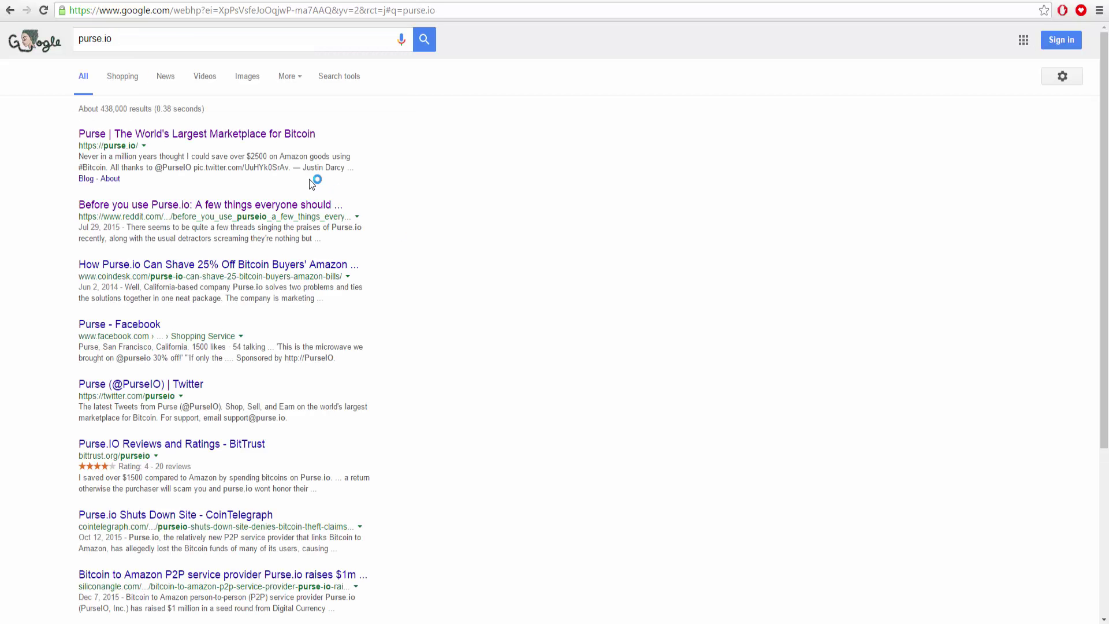
- Open purse.io from the results, log in, and browse the shop's Staff Favorites listings
{"action": "left_click", "coordinate": [281, 133]}
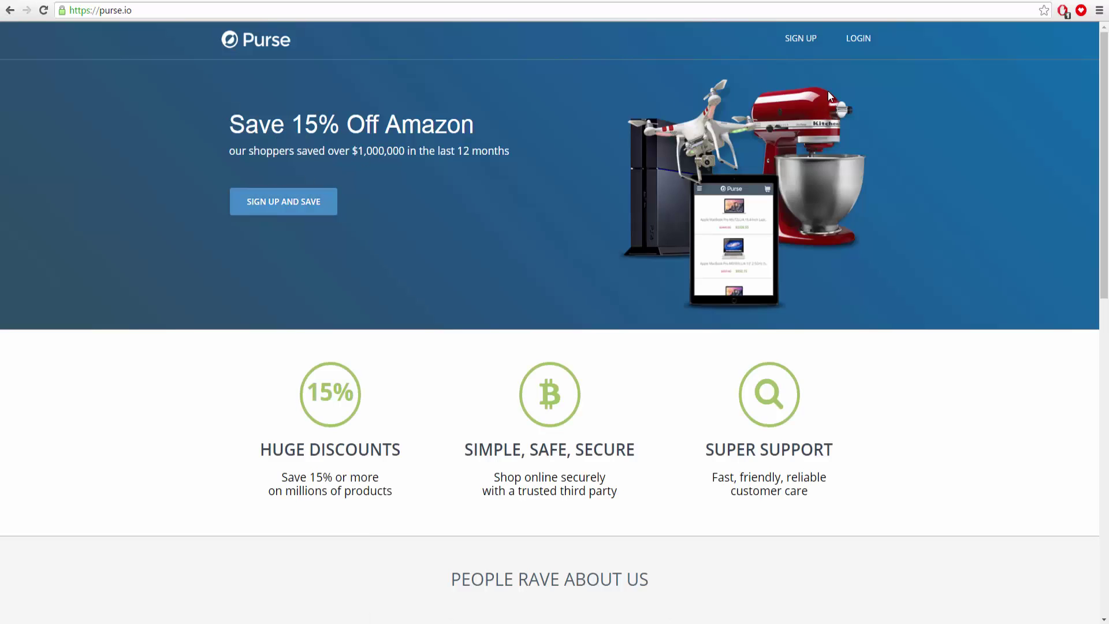
{"action": "left_click", "coordinate": [860, 40]}
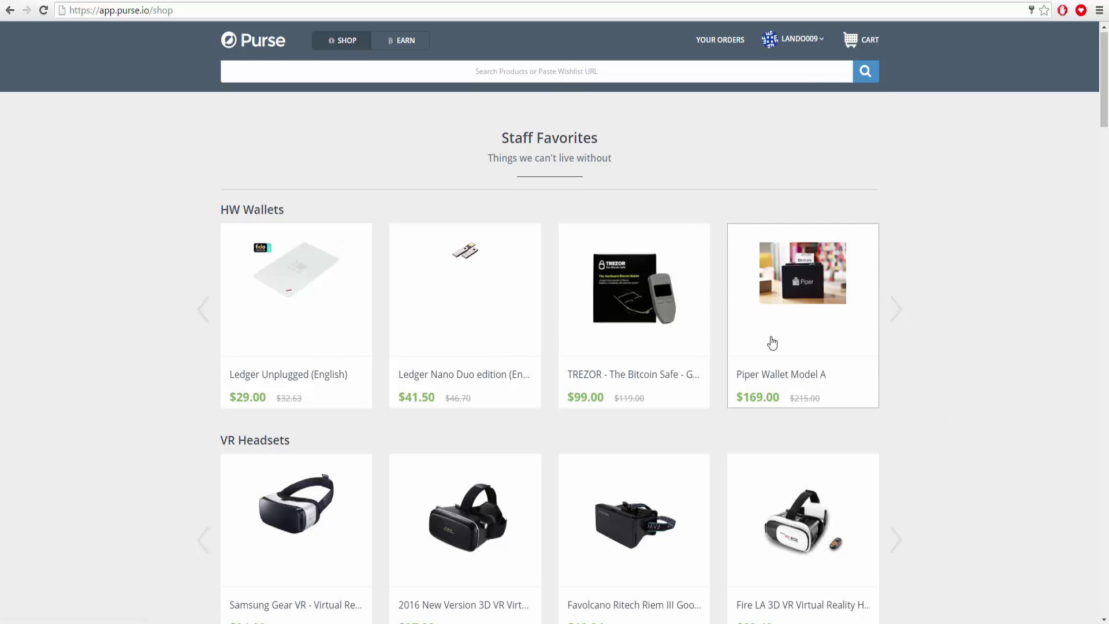
{"action": "scroll", "coordinate": [763, 362], "scroll_direction": "down", "scroll_amount": 4}
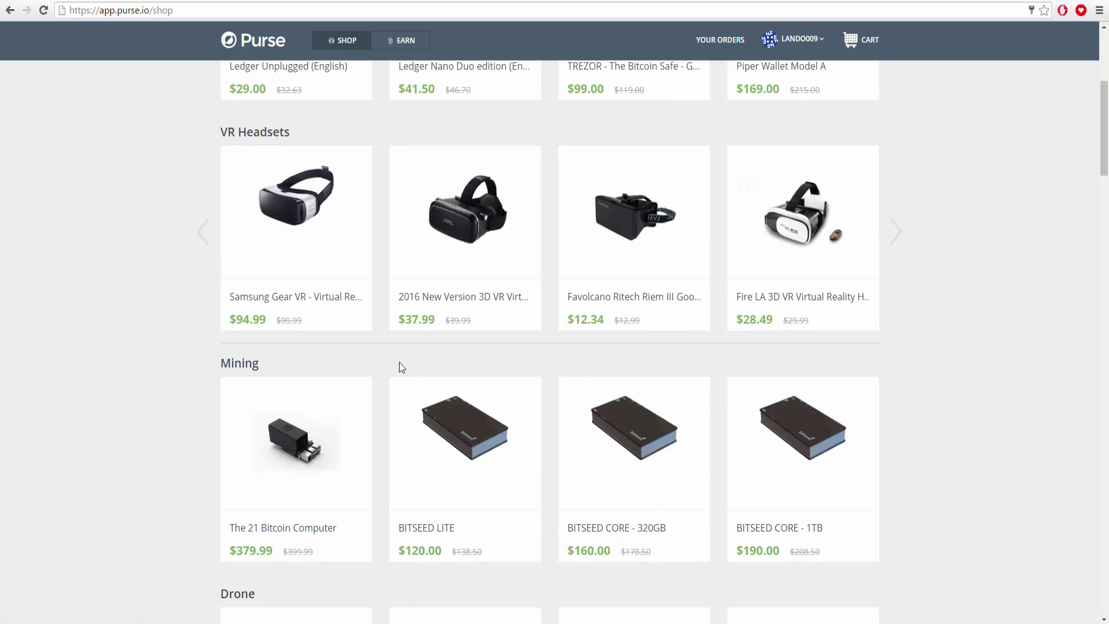
{"action": "scroll", "coordinate": [832, 456], "scroll_direction": "up", "scroll_amount": 3}
{"action": "scroll", "coordinate": [661, 478], "scroll_direction": "up", "scroll_amount": 1}
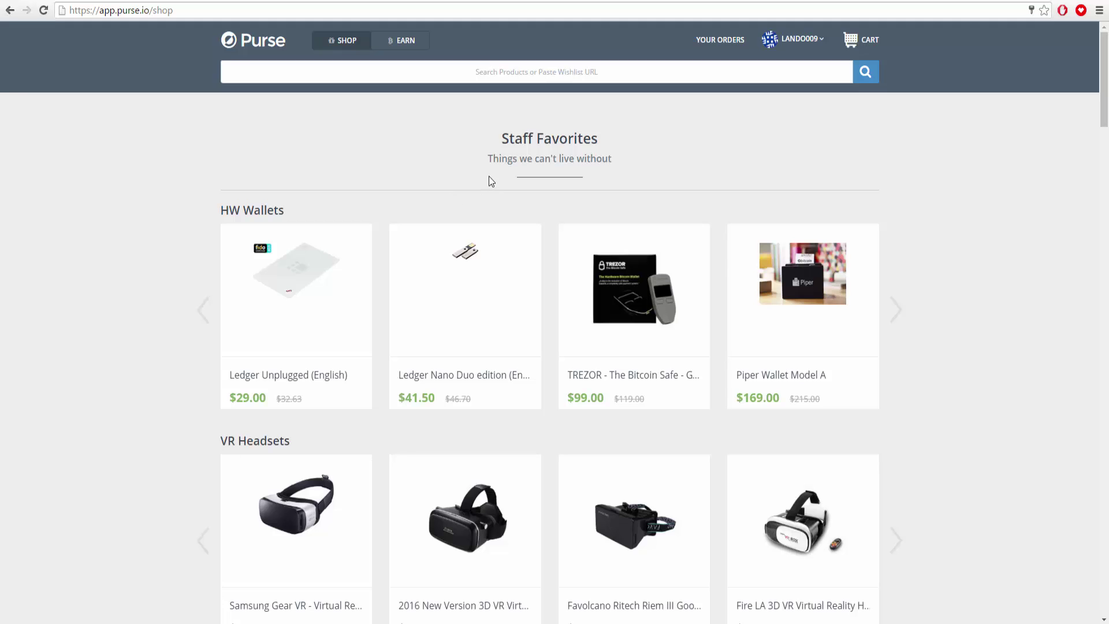
{"action": "scroll", "coordinate": [589, 405], "scroll_direction": "down", "scroll_amount": 5}
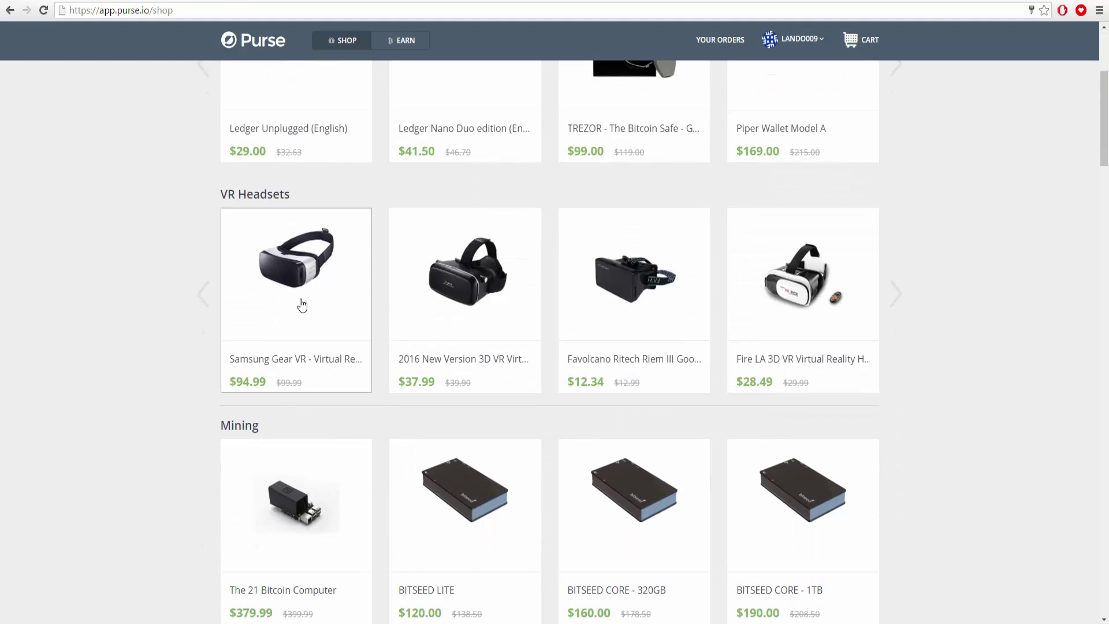
- Add the Samsung Gear VR to the cart, then remove it from the cart
{"action": "left_click", "coordinate": [324, 298]}
{"action": "left_click", "coordinate": [665, 251]}
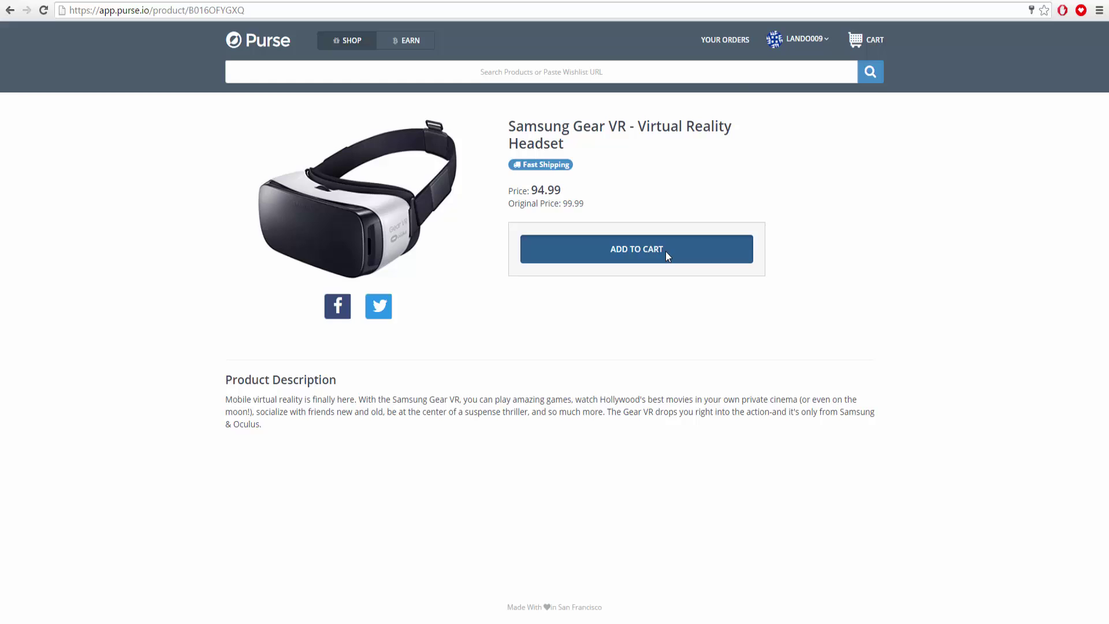
{"action": "left_click", "coordinate": [874, 52]}
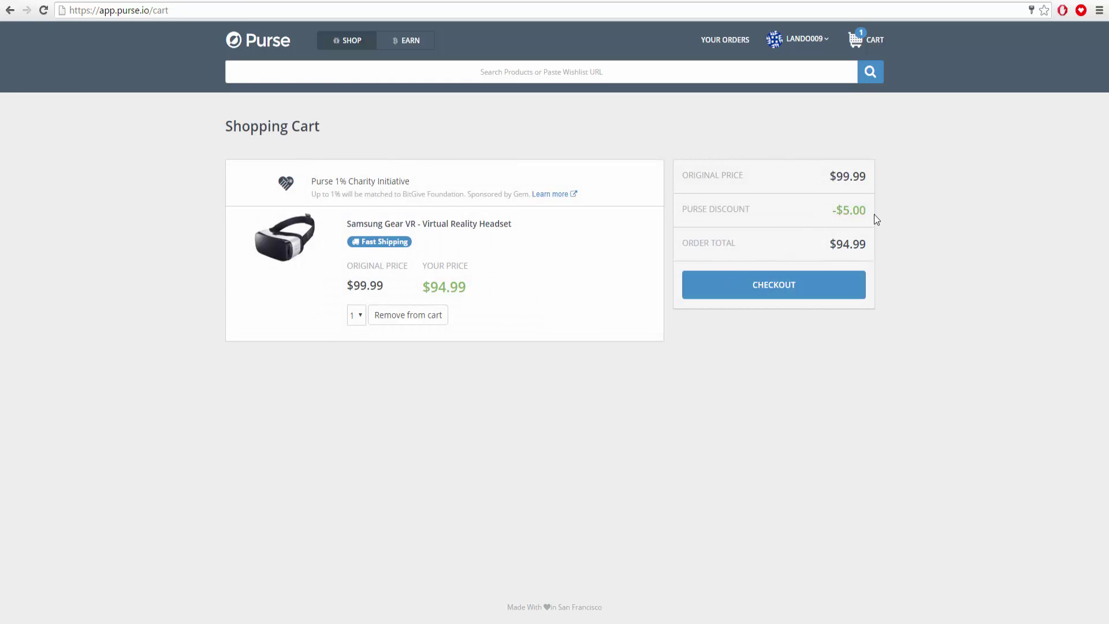
{"action": "left_click", "coordinate": [438, 318]}
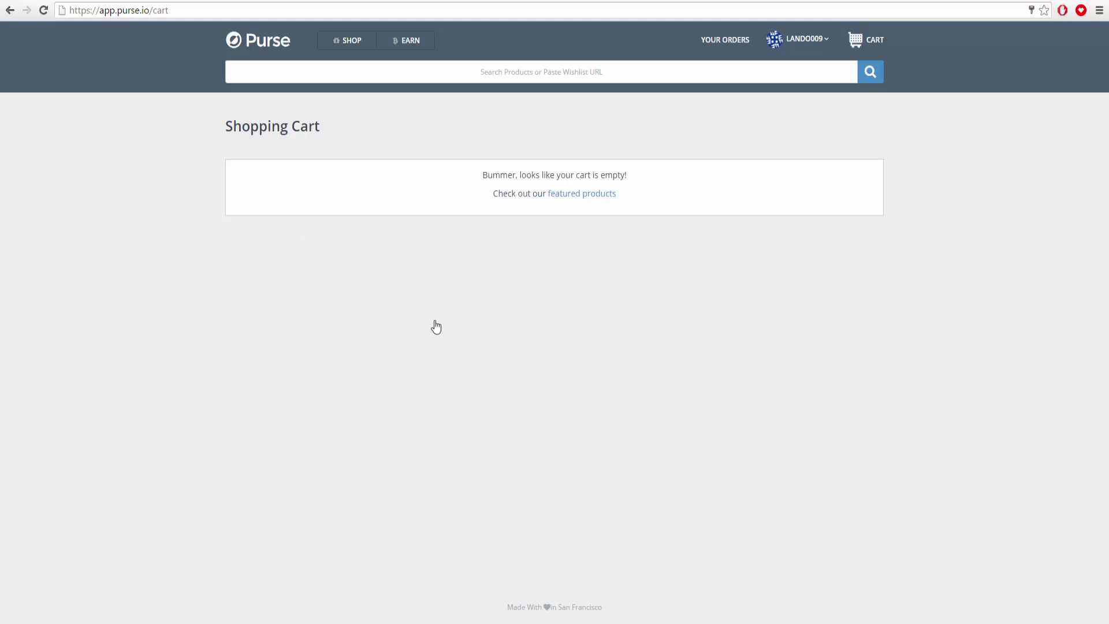
- Go back to the shop listing and return to the Amazon DPC wish list
{"action": "key", "text": "alt+Left"}
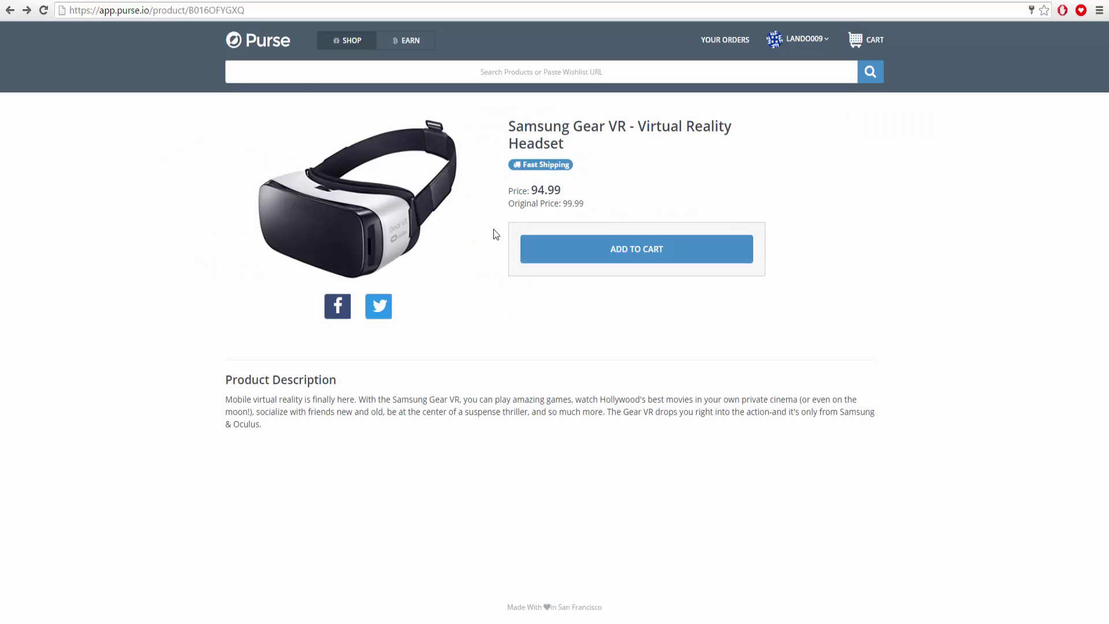
{"action": "key", "text": "alt+Left"}
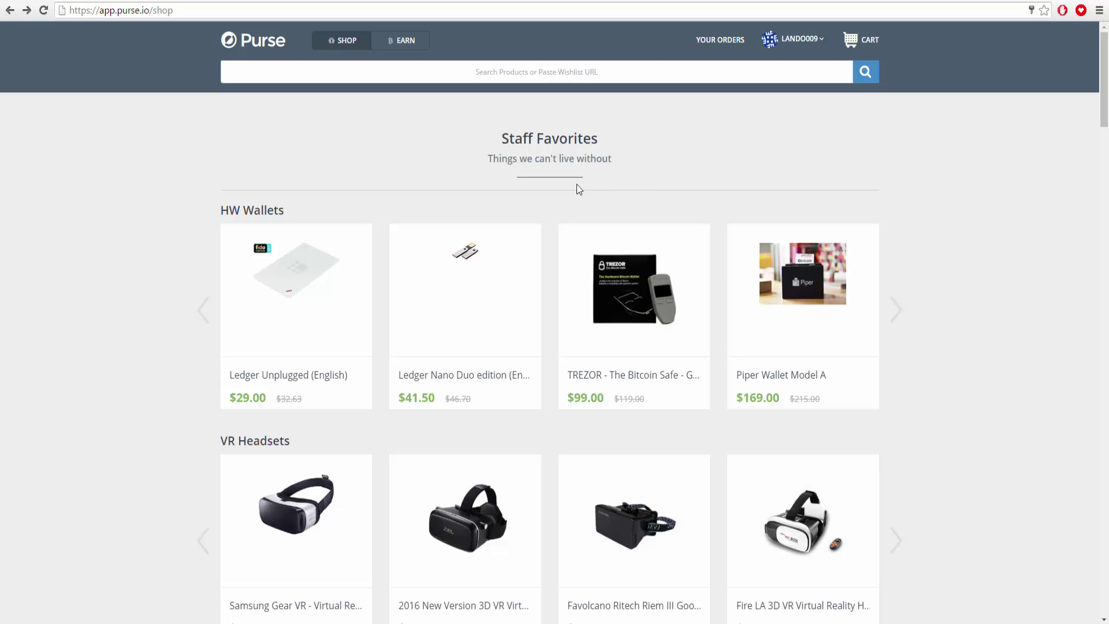
{"action": "key", "text": "alt+Left"}
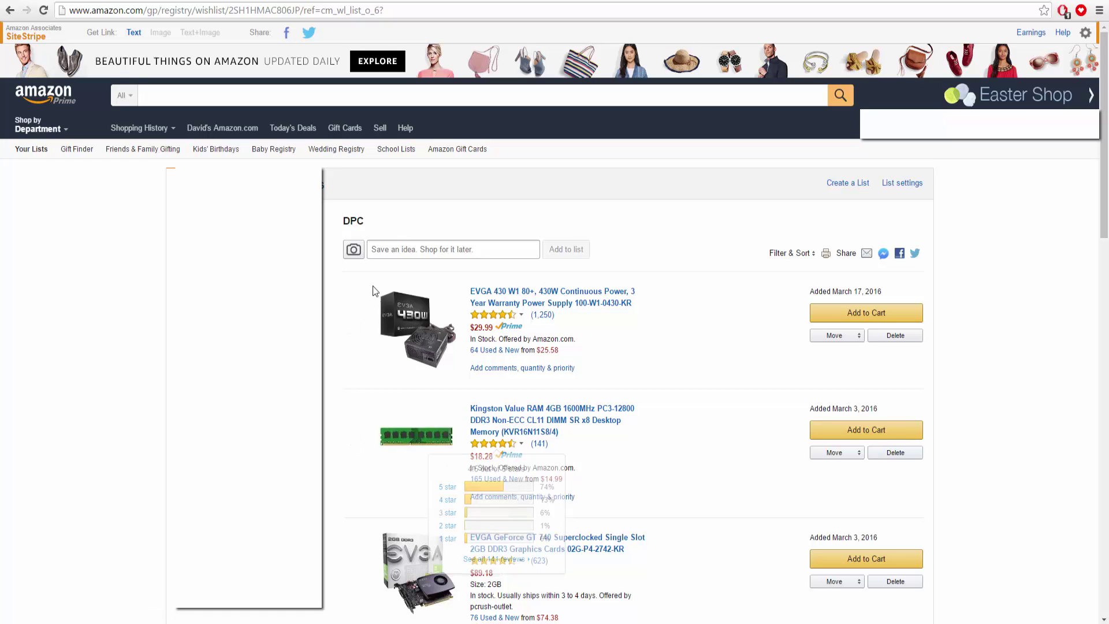
- Copy the DPC wish list's web address from Amazon's address bar
{"action": "left_click", "coordinate": [388, 11]}
{"action": "right_click", "coordinate": [380, 9]}
{"action": "left_click", "coordinate": [410, 53]}
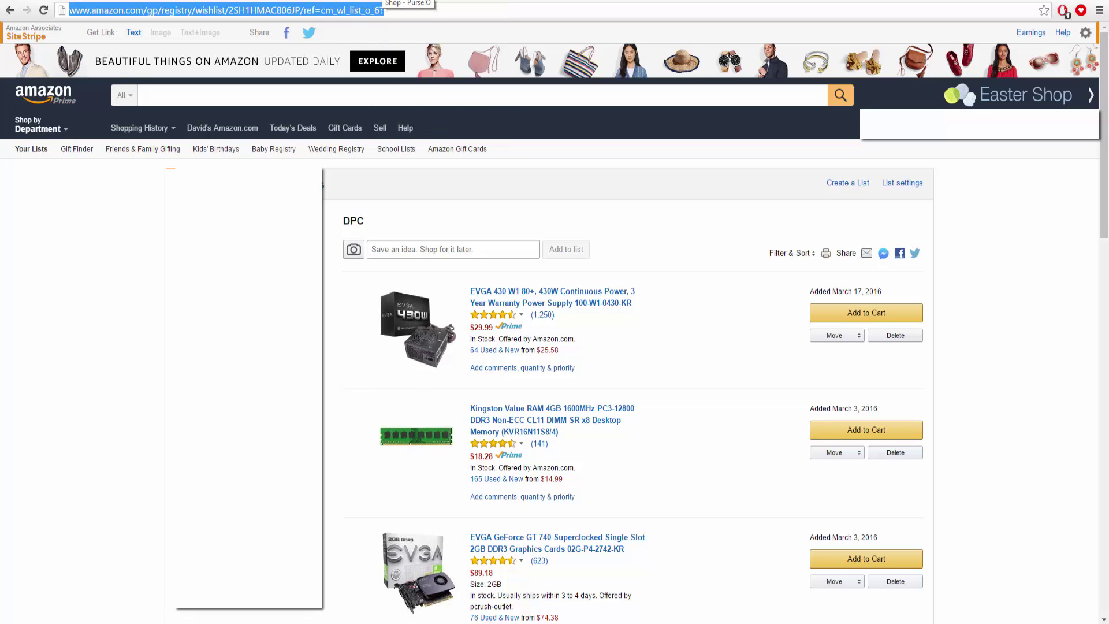
- Paste the wish list link into the Purse shop's product search field
{"action": "left_click", "coordinate": [349, 2]}
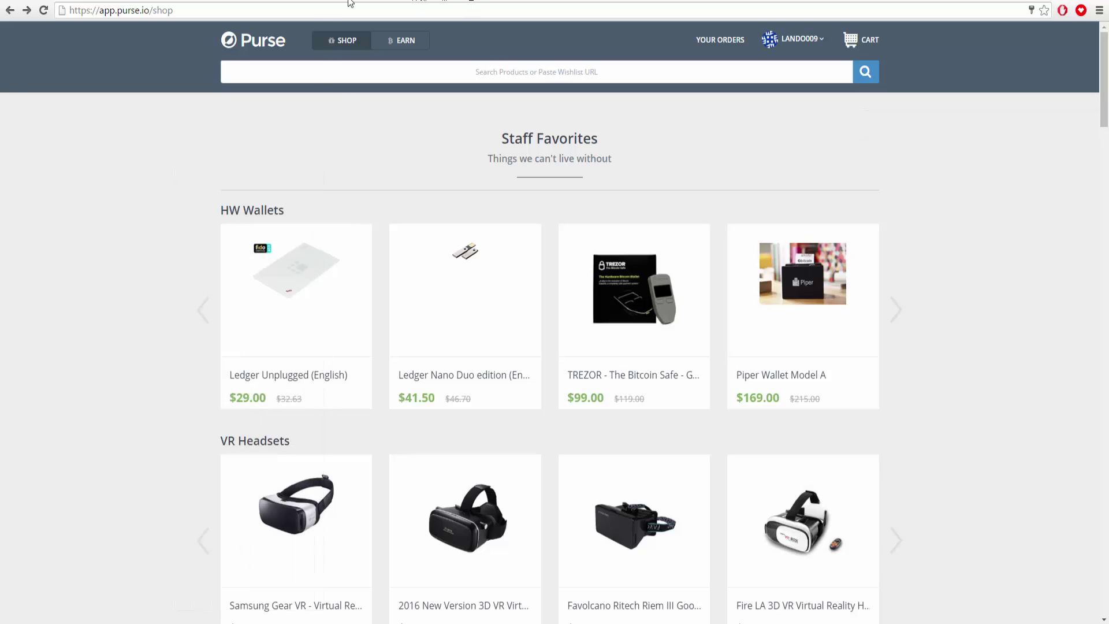
{"action": "left_click", "coordinate": [502, 70]}
{"action": "right_click", "coordinate": [502, 72]}
{"action": "left_click", "coordinate": [543, 143]}
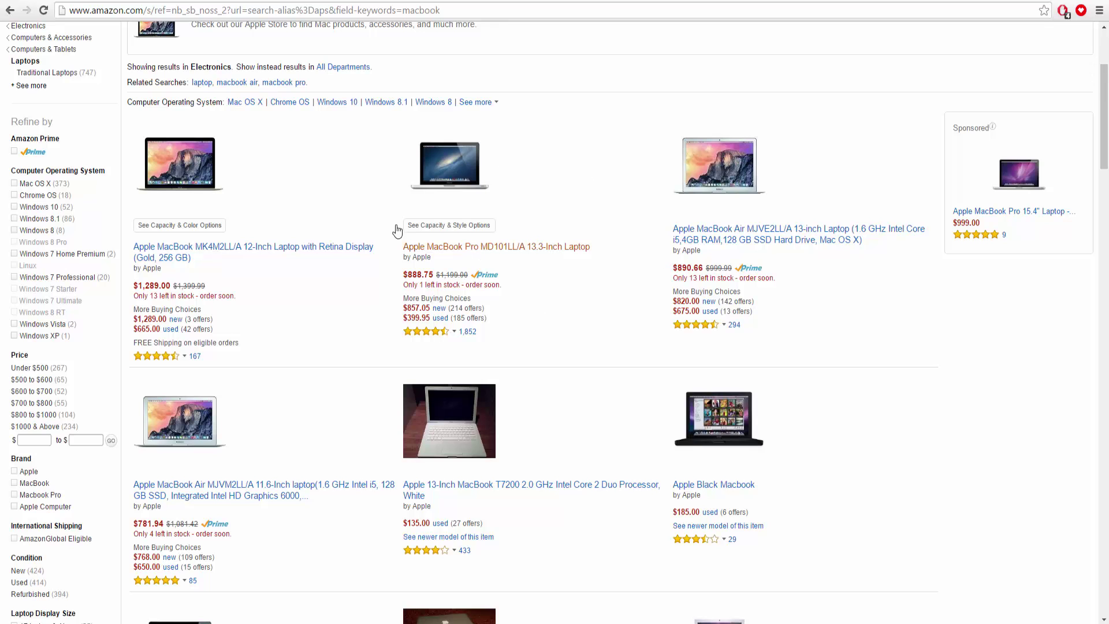
- Save the Apple MacBook Pro MD101LL/A laptop to the ABCD list
{"action": "left_click", "coordinate": [532, 249]}
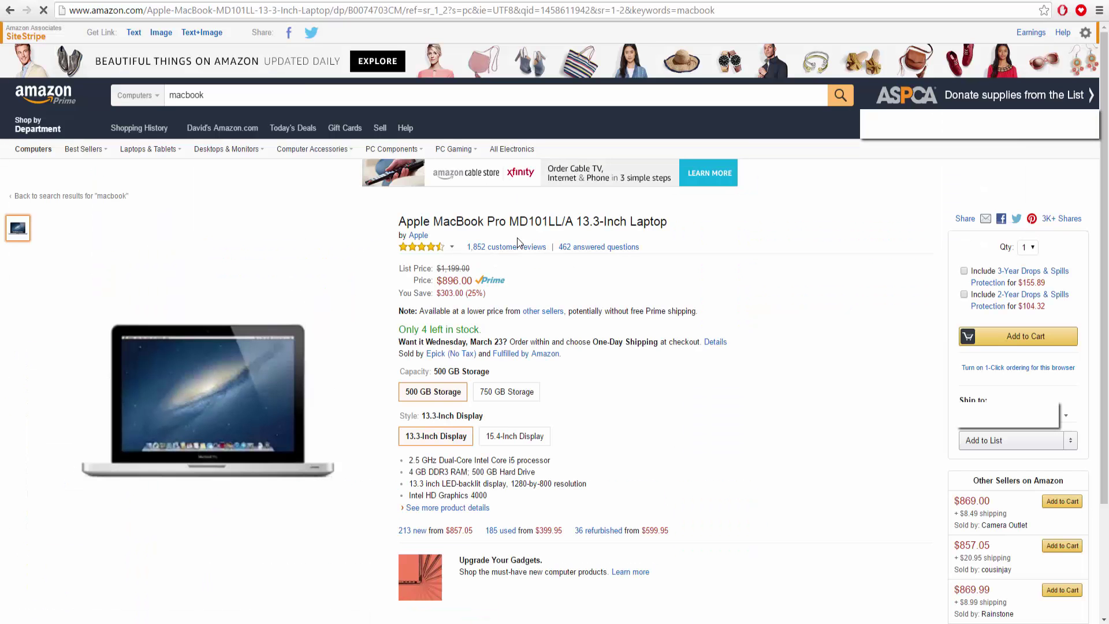
{"action": "left_click", "coordinate": [1071, 442]}
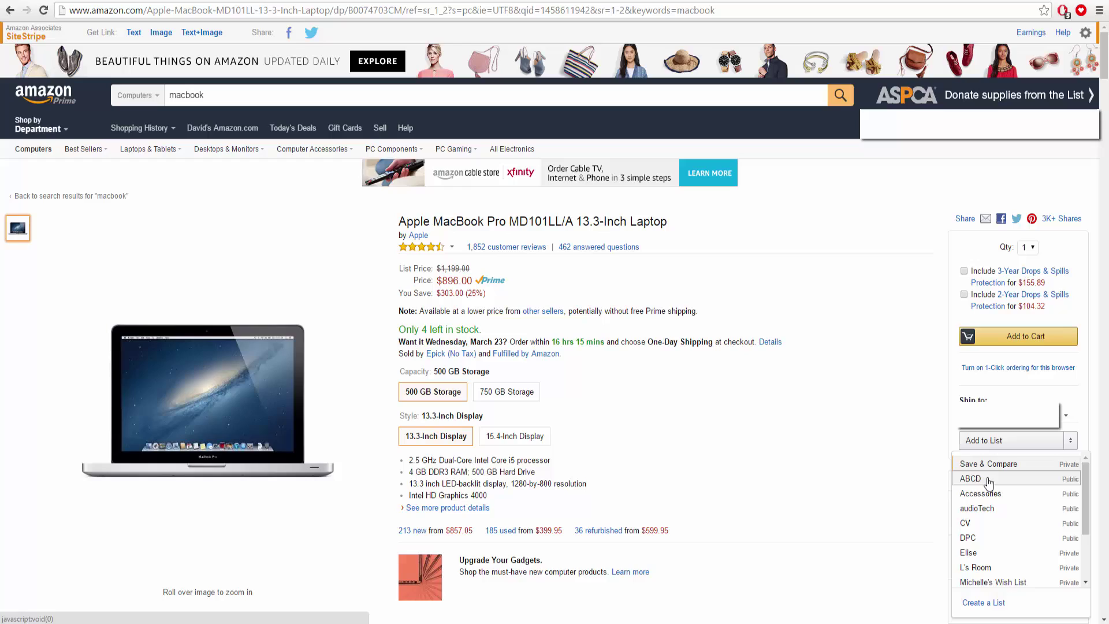
{"action": "left_click", "coordinate": [970, 479]}
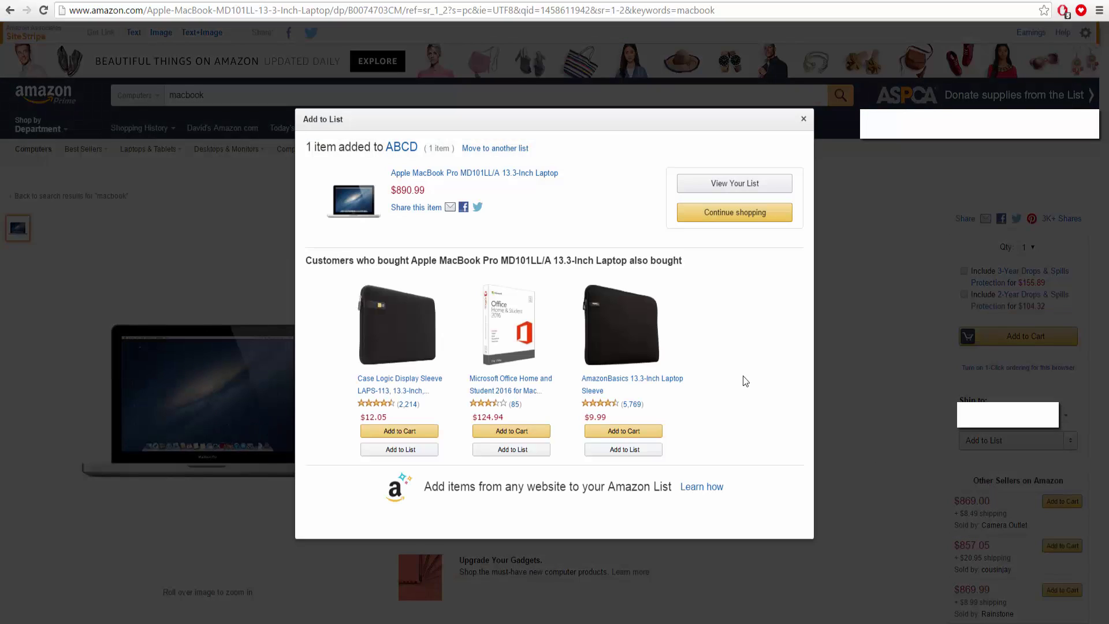
- Go to Your Lists from the Amazon account menu
{"action": "left_click", "coordinate": [803, 119]}
{"action": "mouse_move", "coordinate": [902, 141]}
{"action": "left_click", "coordinate": [905, 180]}
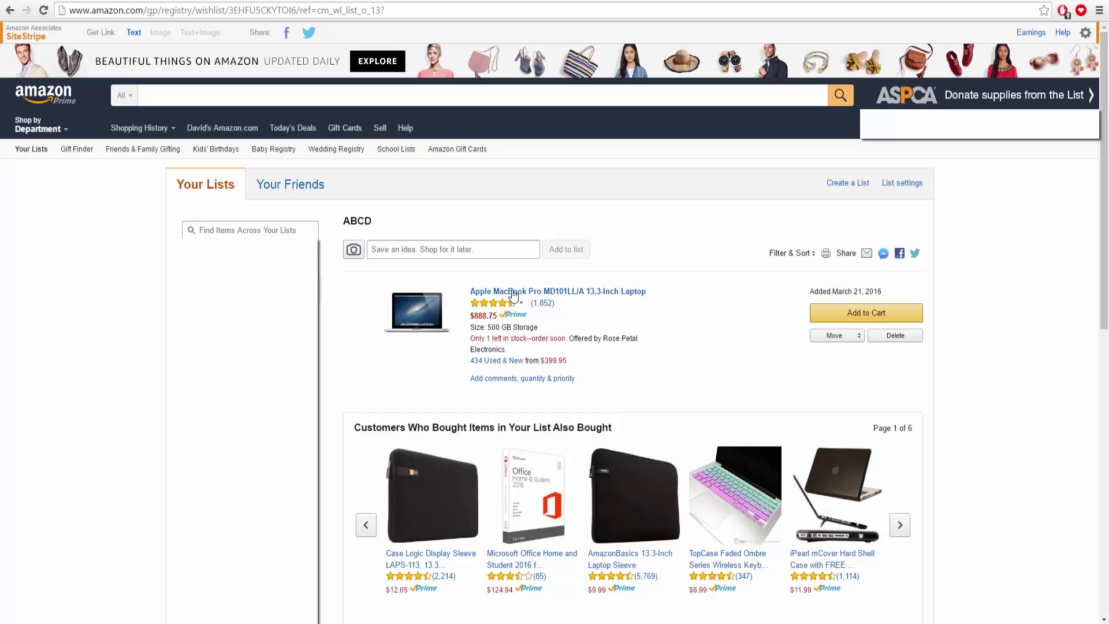
- Copy the ABCD list's web address and paste it into Purse's product search field
{"action": "left_click", "coordinate": [285, 14]}
{"action": "right_click", "coordinate": [285, 14]}
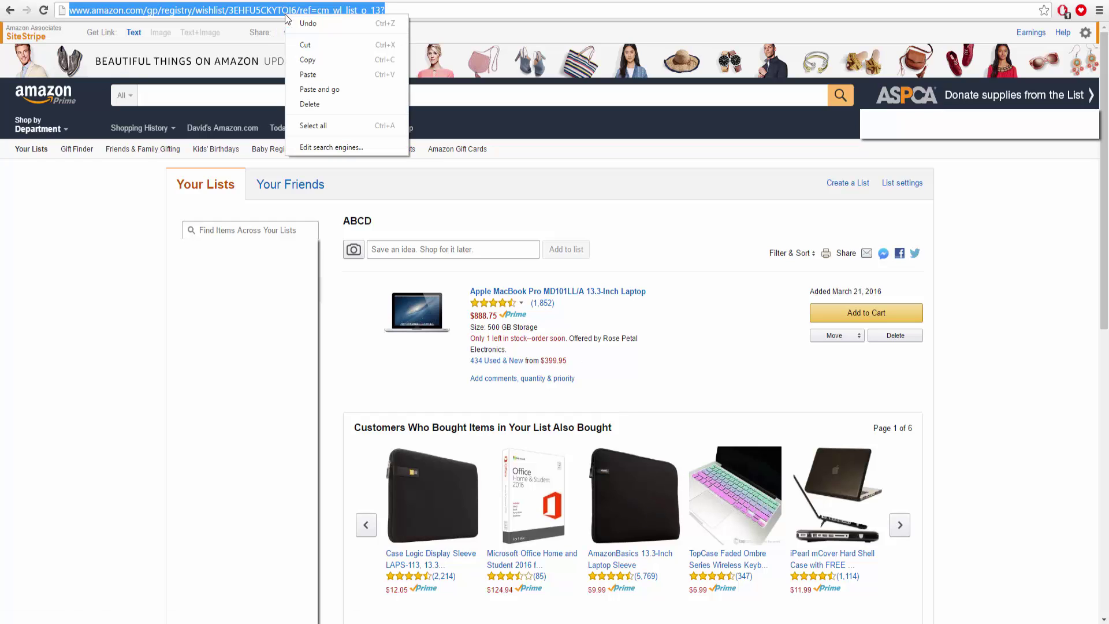
{"action": "left_click", "coordinate": [312, 59]}
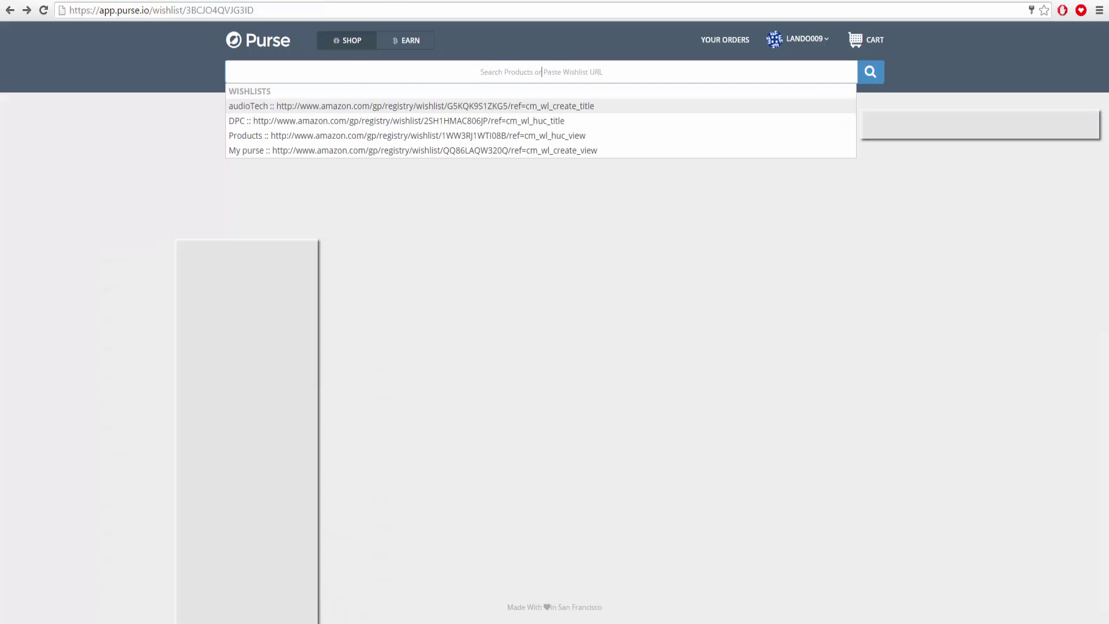
{"action": "right_click", "coordinate": [519, 71]}
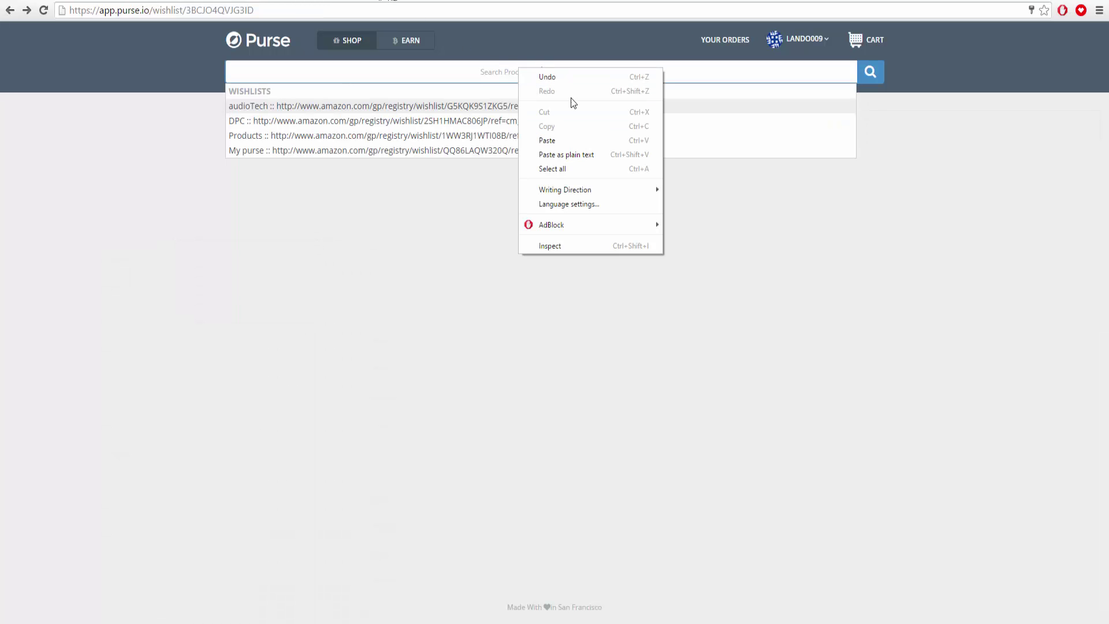
{"action": "left_click", "coordinate": [563, 140]}
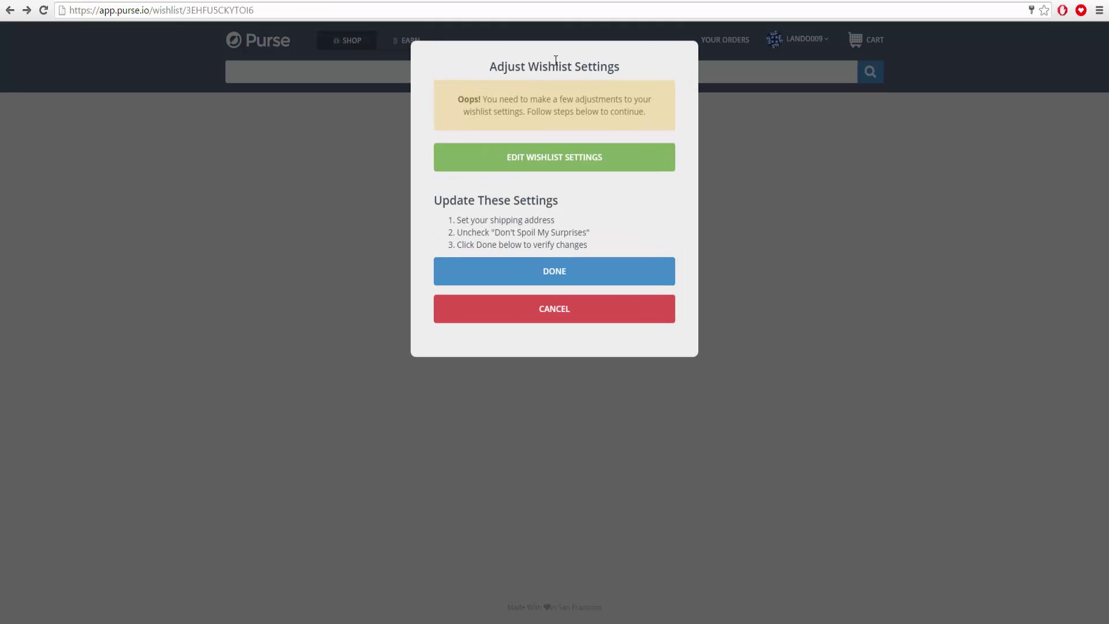
- Sign in to Amazon, set the ABCD list to an existing shipping address, and save
{"action": "left_click", "coordinate": [581, 158]}
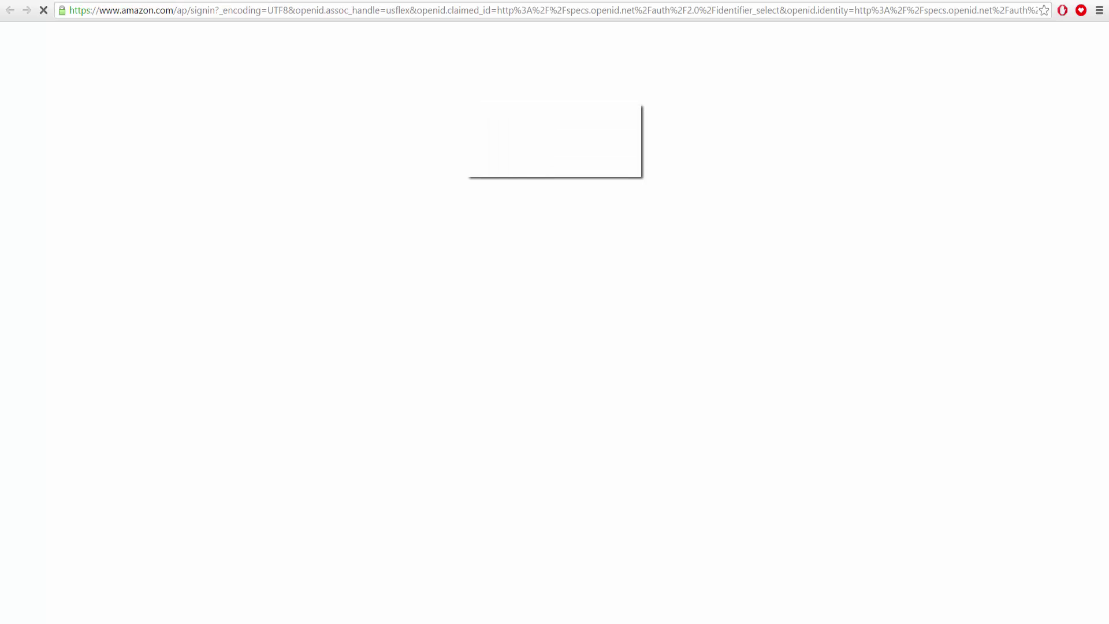
{"action": "left_click", "coordinate": [574, 208]}
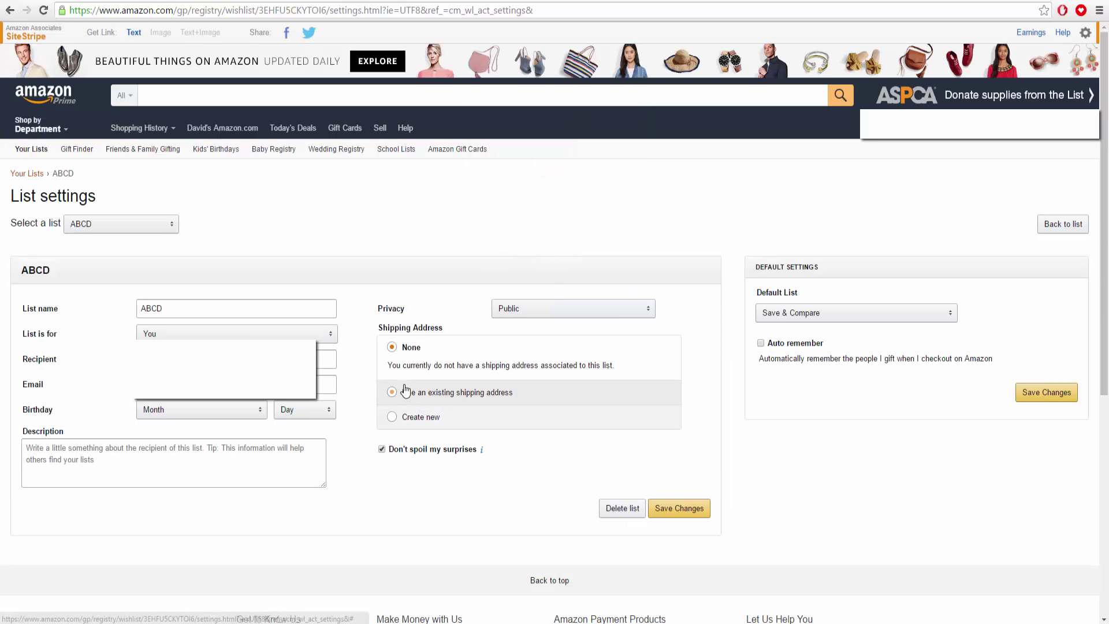
{"action": "left_click", "coordinate": [431, 396]}
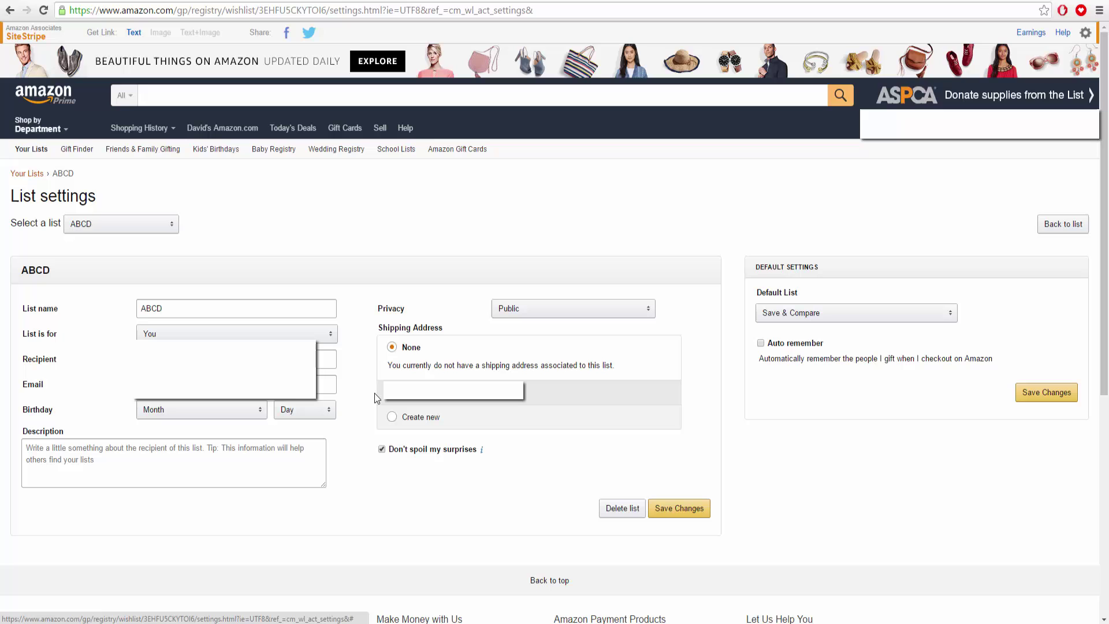
{"action": "left_click", "coordinate": [401, 398]}
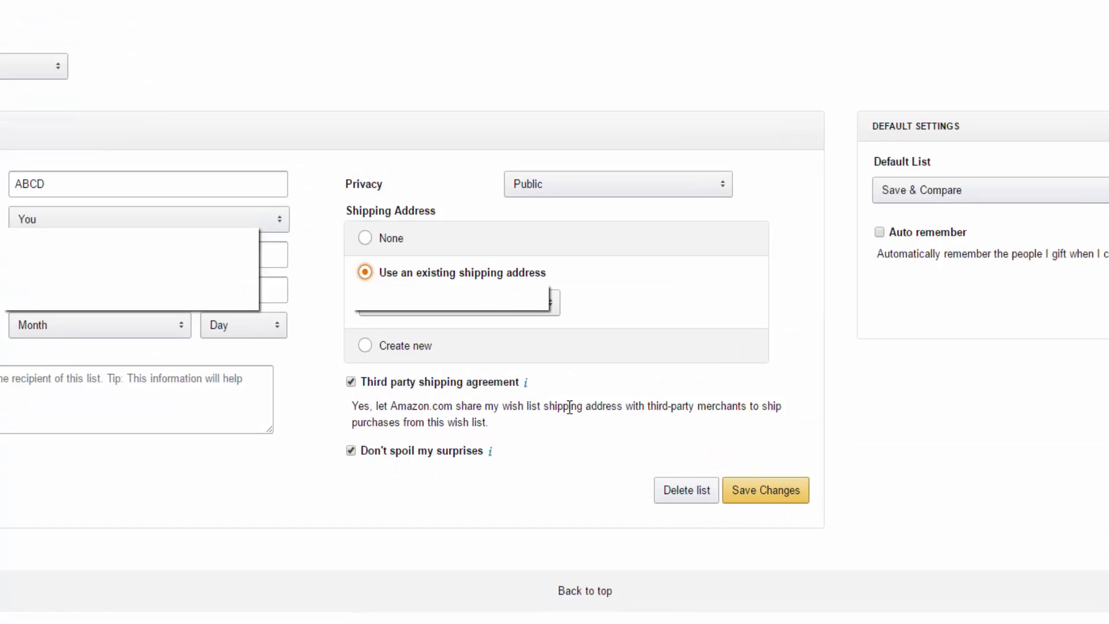
{"action": "scroll", "coordinate": [538, 483], "scroll_direction": "down", "scroll_amount": 2}
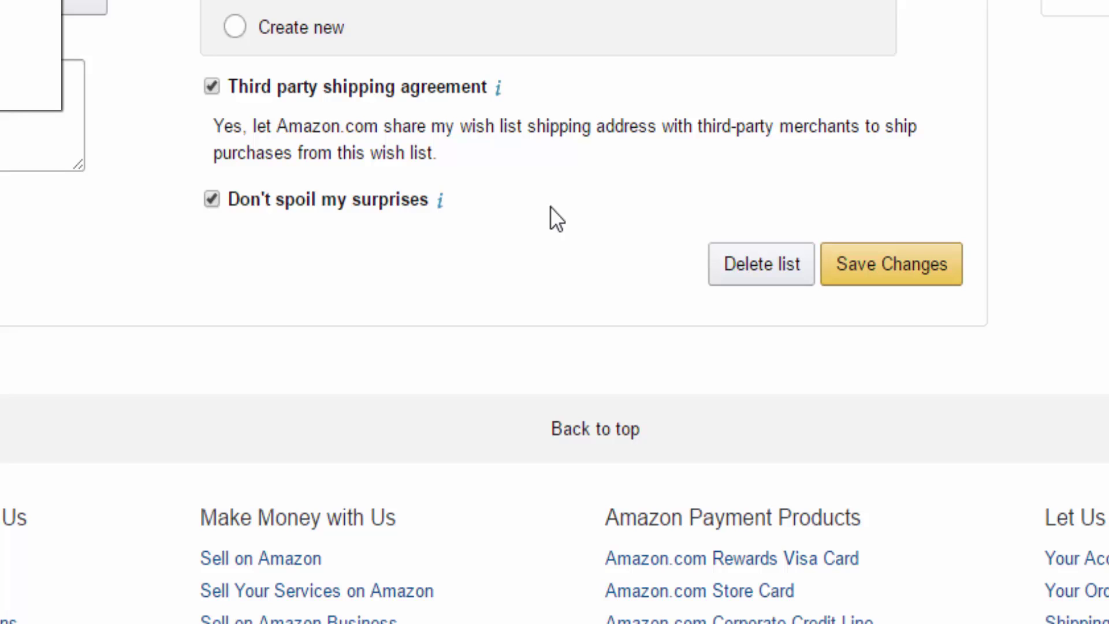
{"action": "left_click", "coordinate": [911, 278]}
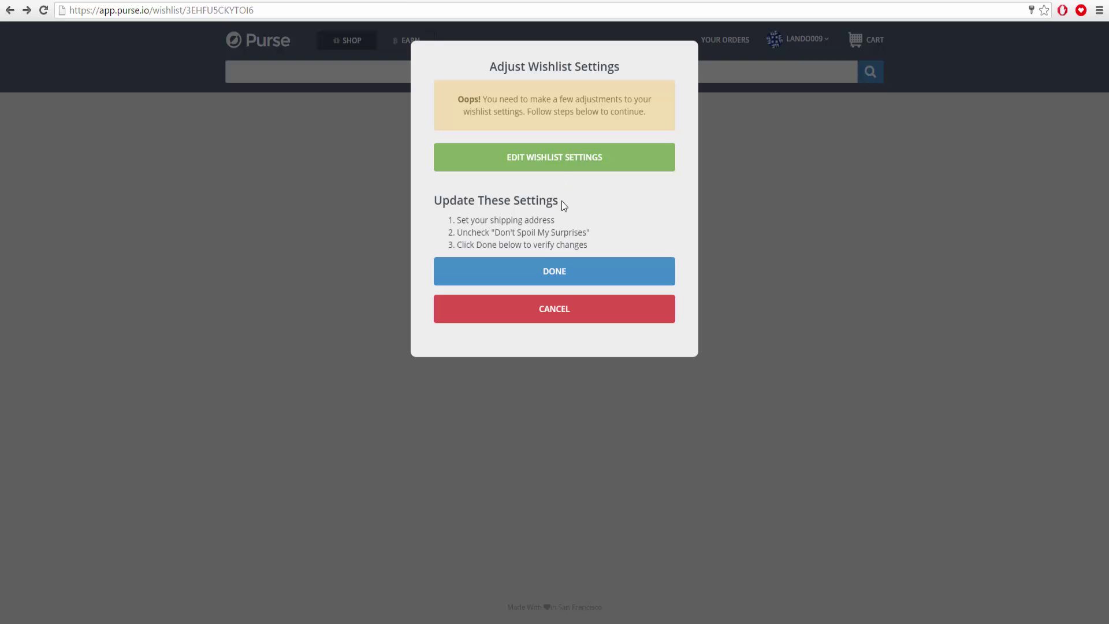
- Confirm the wishlist settings are updated to load the ABCD MacBook Pro order at 5% off
{"action": "left_click", "coordinate": [566, 269]}
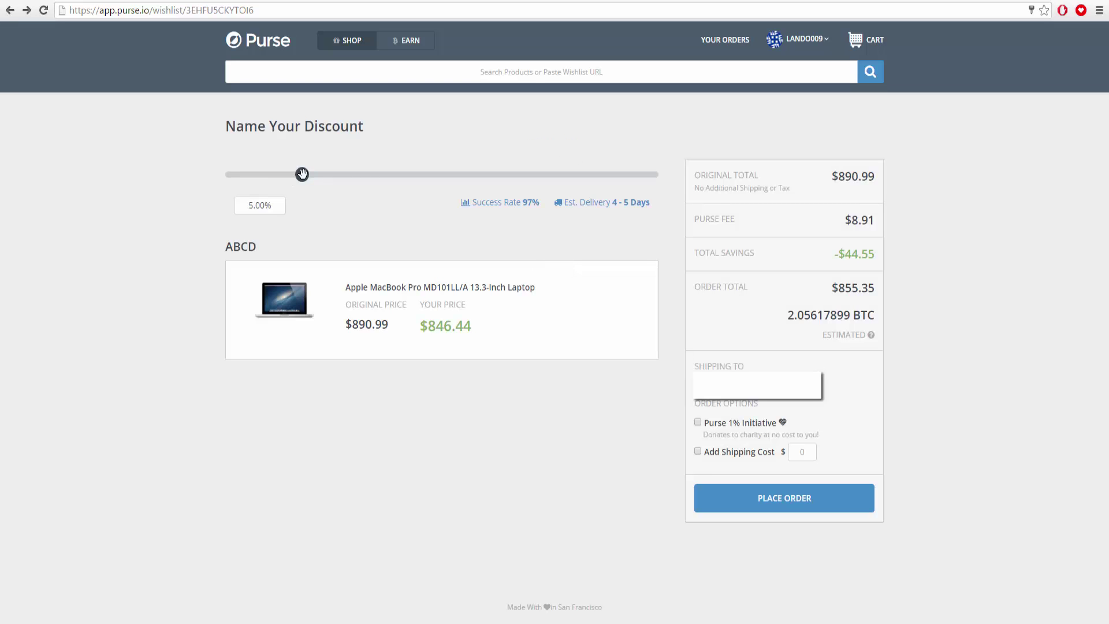
- Try 2% and 20% discounts, highlighting the Purse fee, total savings and original total
{"action": "left_click", "coordinate": [232, 174]}
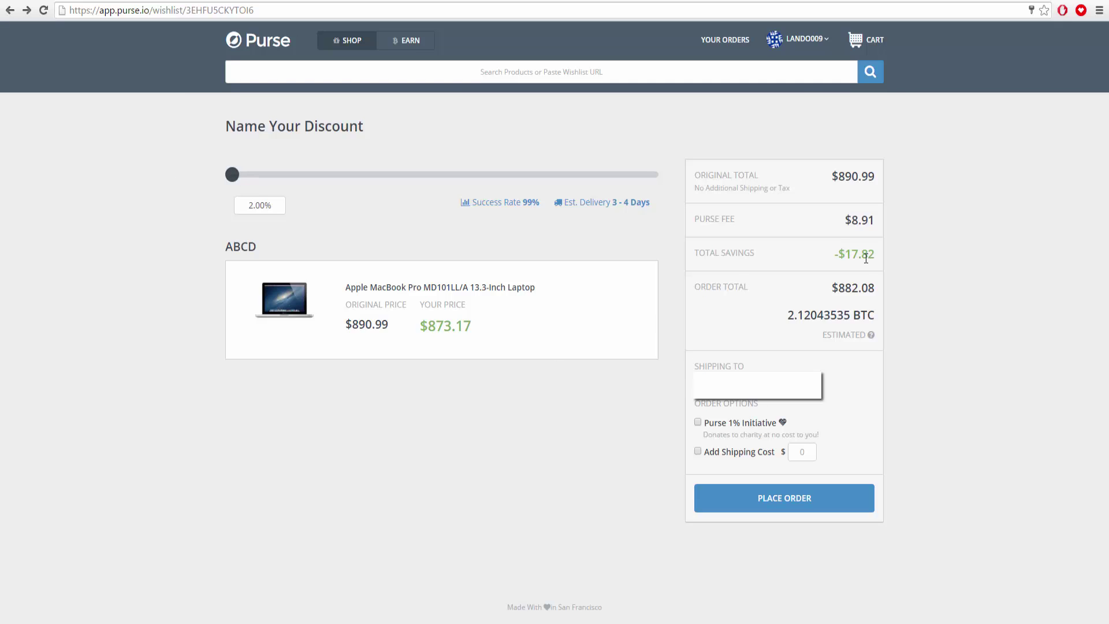
{"action": "left_click_drag", "start_coordinate": [851, 221], "coordinate": [878, 226]}
{"action": "left_click_drag", "start_coordinate": [233, 174], "coordinate": [391, 190]}
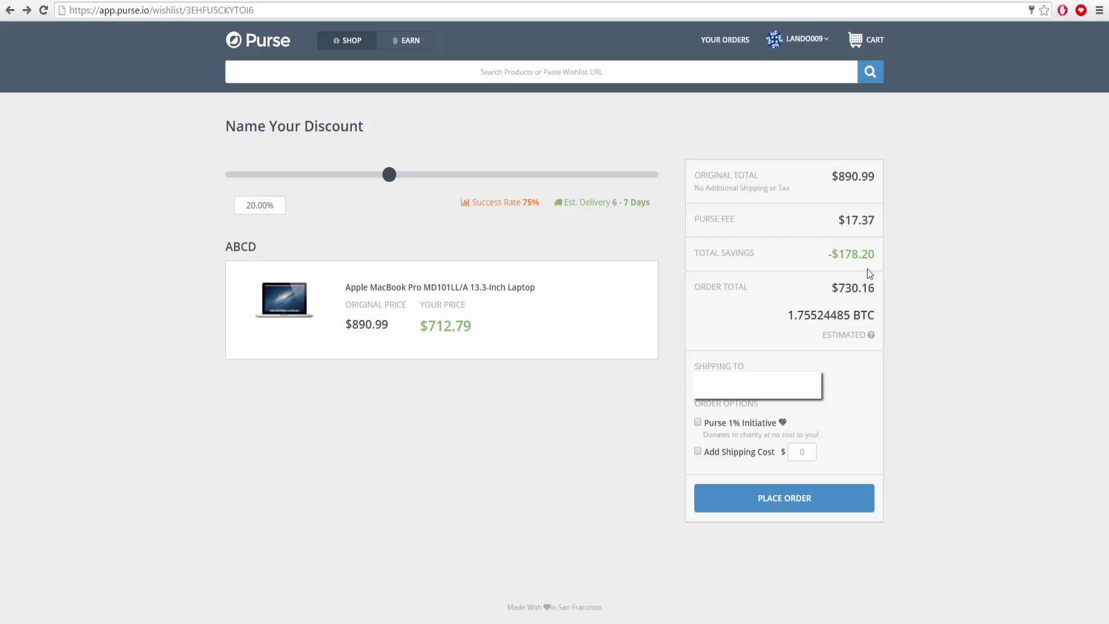
{"action": "left_click_drag", "start_coordinate": [828, 255], "coordinate": [878, 255]}
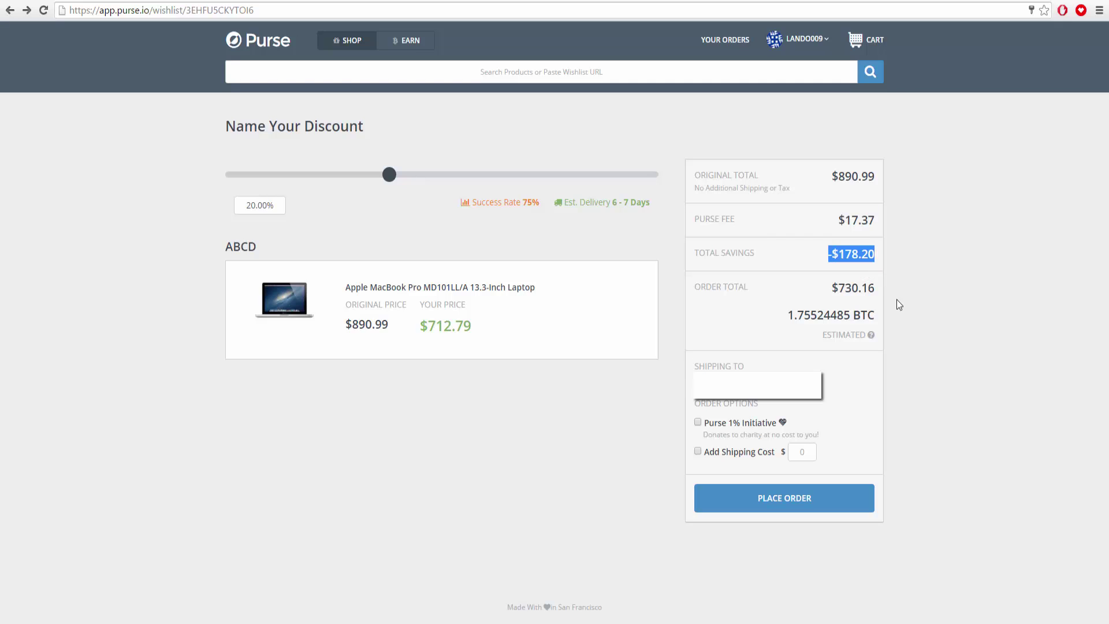
{"action": "left_click", "coordinate": [925, 377]}
{"action": "left_click_drag", "start_coordinate": [841, 174], "coordinate": [893, 173]}
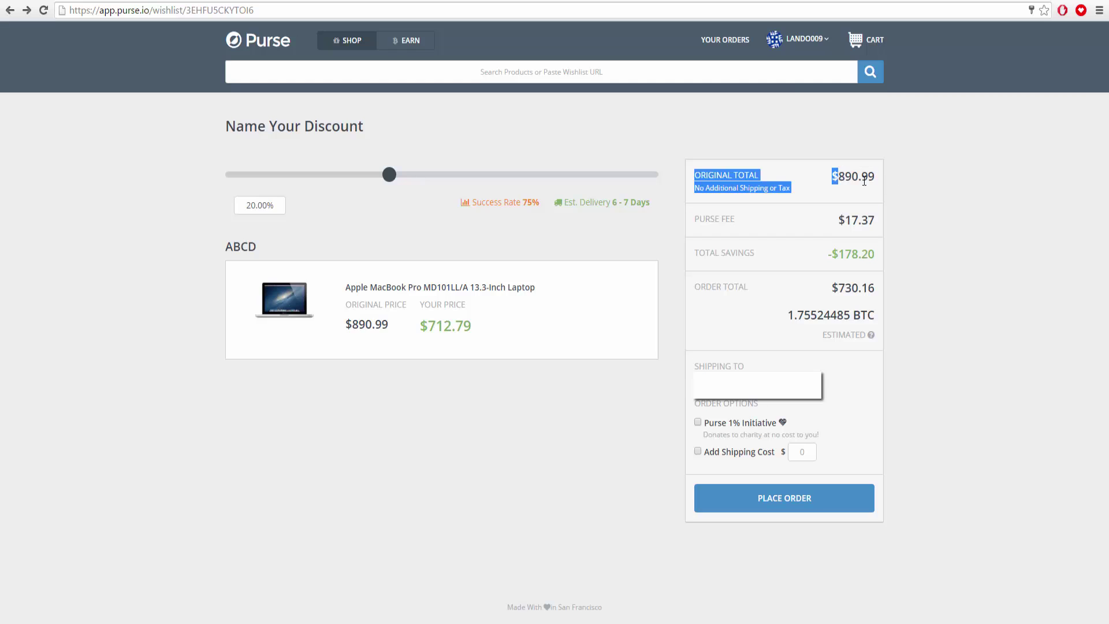
{"action": "left_click", "coordinate": [888, 203]}
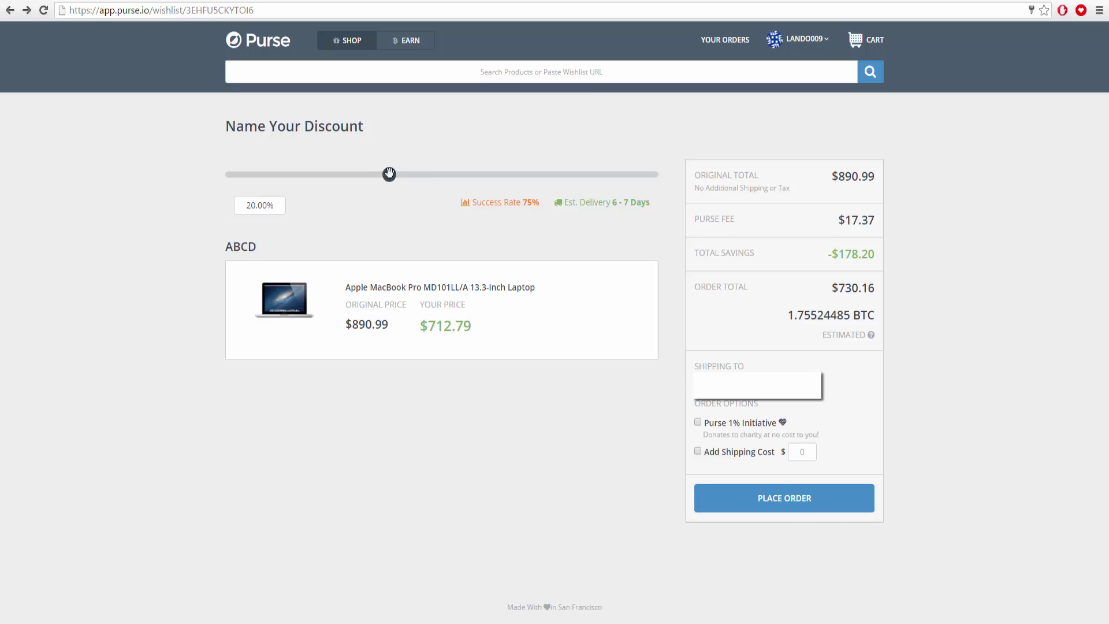
- Push the discount to 50%, check the success rate, then settle at 29%
{"action": "left_click_drag", "start_coordinate": [389, 173], "coordinate": [700, 174]}
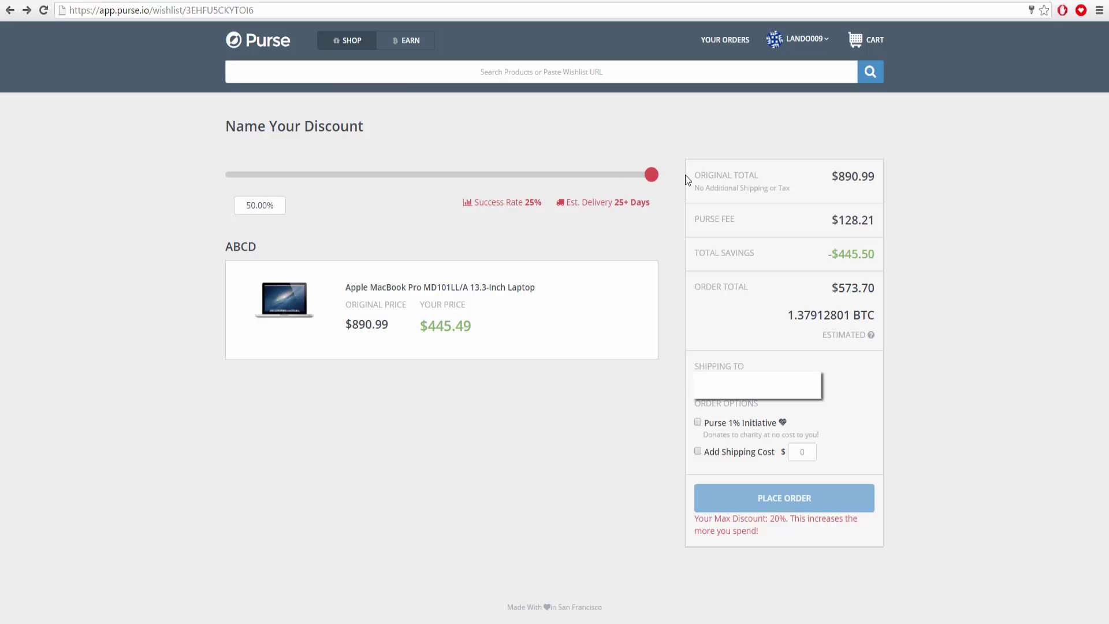
{"action": "left_click_drag", "start_coordinate": [511, 202], "coordinate": [546, 204]}
{"action": "left_click_drag", "start_coordinate": [651, 173], "coordinate": [542, 207]}
{"action": "left_click", "coordinate": [542, 229]}
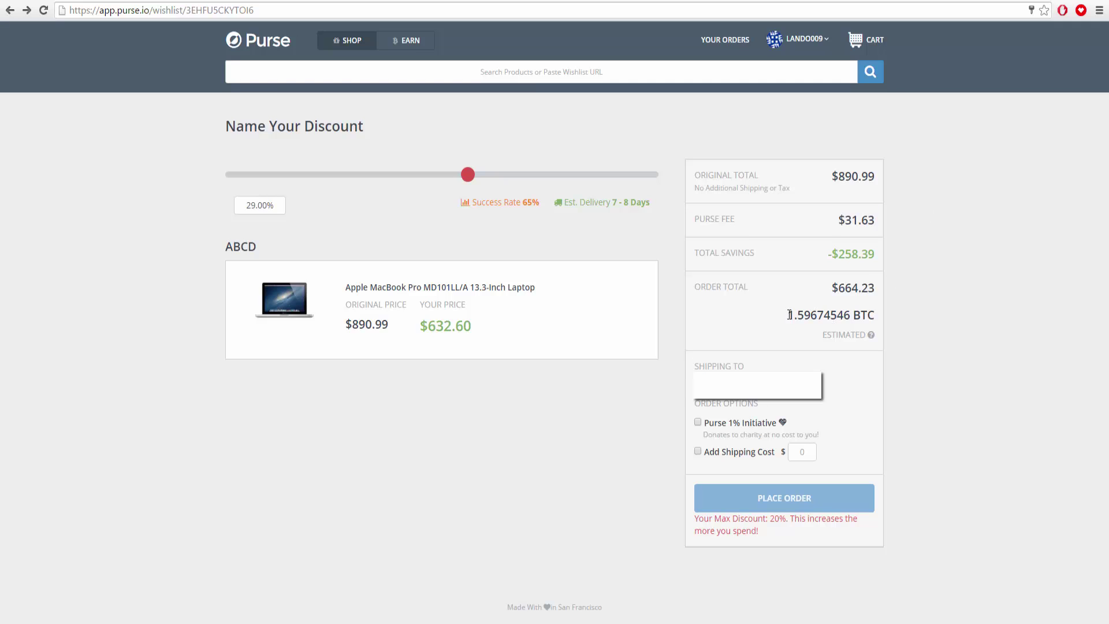
{"action": "left_click_drag", "start_coordinate": [794, 314], "coordinate": [873, 312]}
{"action": "left_click", "coordinate": [970, 301]}
- Set the discount to 20% for a $730.16 total and highlight the 6 - 7 days delivery estimate
{"action": "left_click_drag", "start_coordinate": [469, 174], "coordinate": [393, 182]}
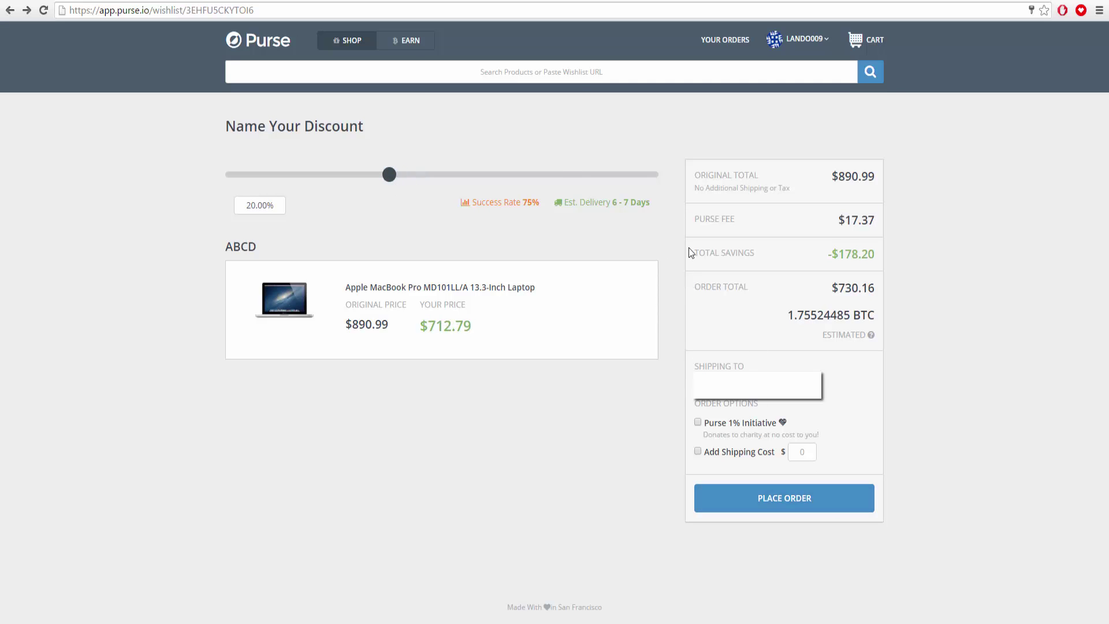
{"action": "left_click_drag", "start_coordinate": [616, 205], "coordinate": [676, 222]}
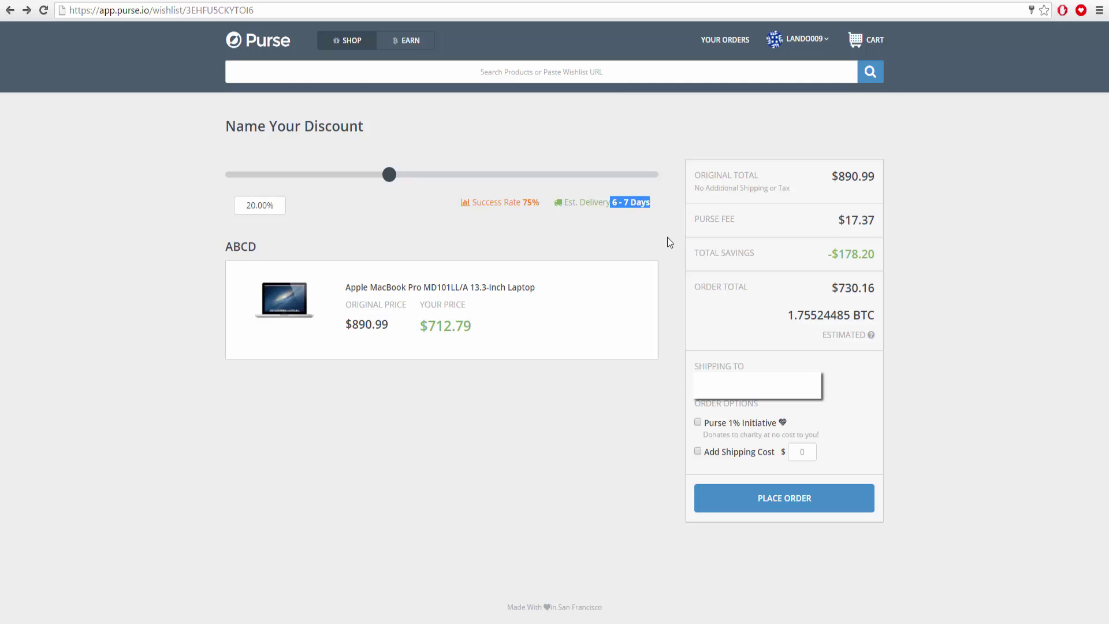